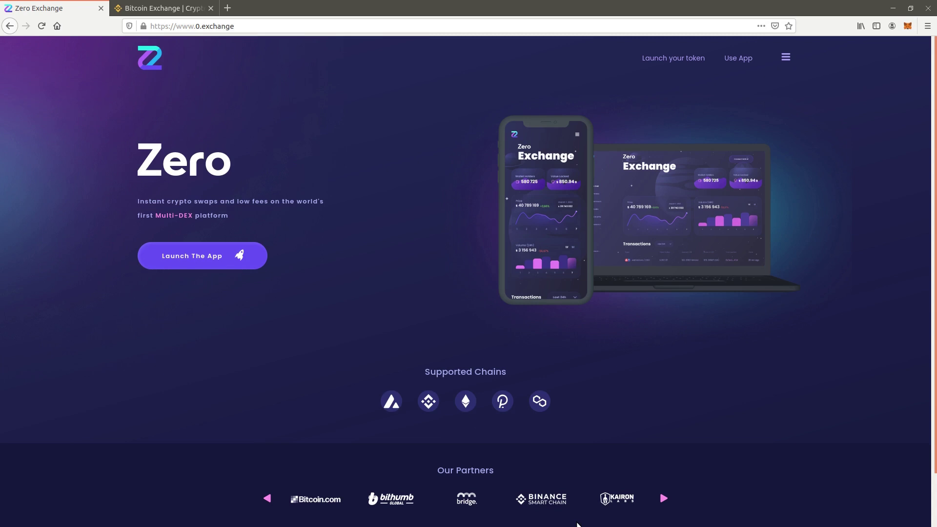
Step: After checking MetaMask balances, start a BNB withdrawal from Binance's Fiat and Spot wallet
left_click(908, 26)
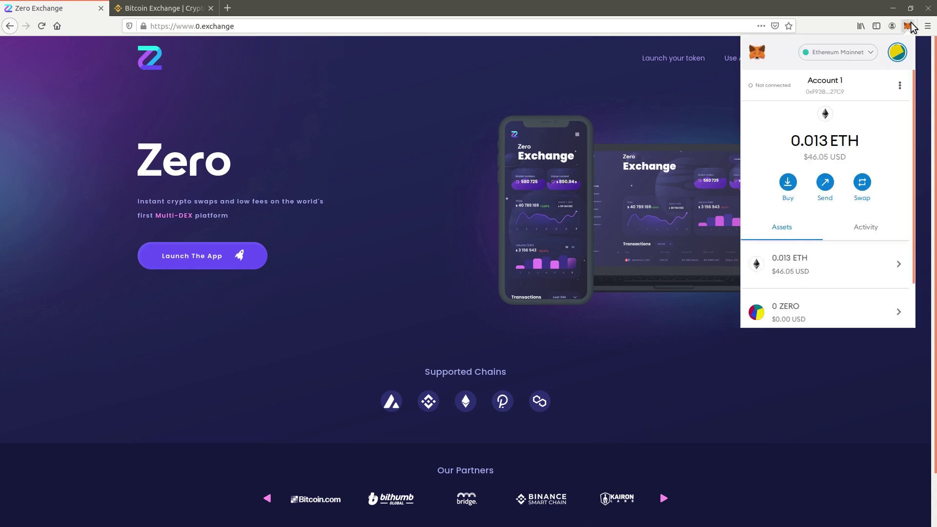
left_click(909, 26)
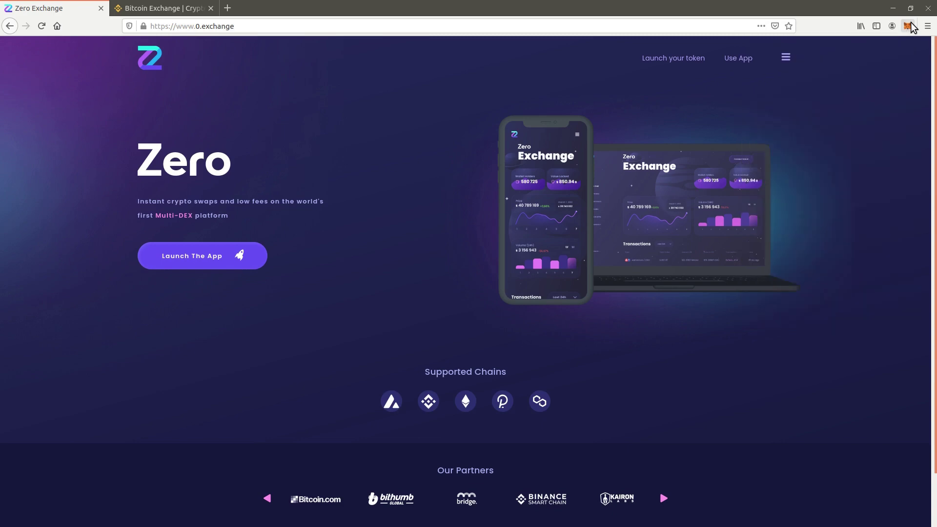
left_click(189, 10)
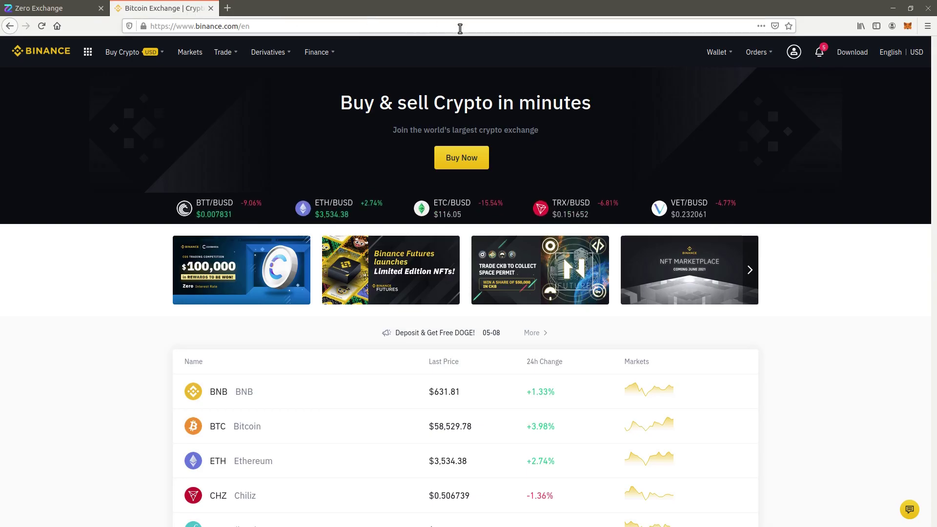
mouse_move(714, 55)
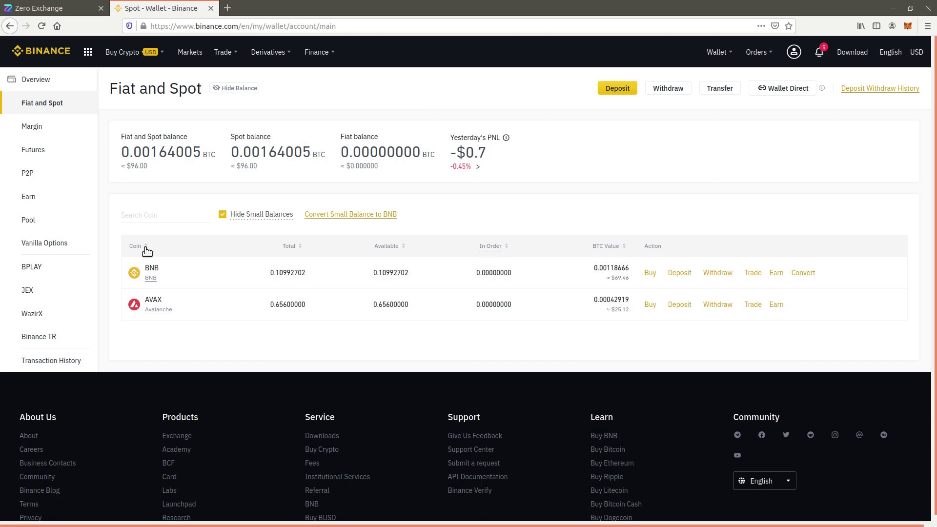
left_click(716, 273)
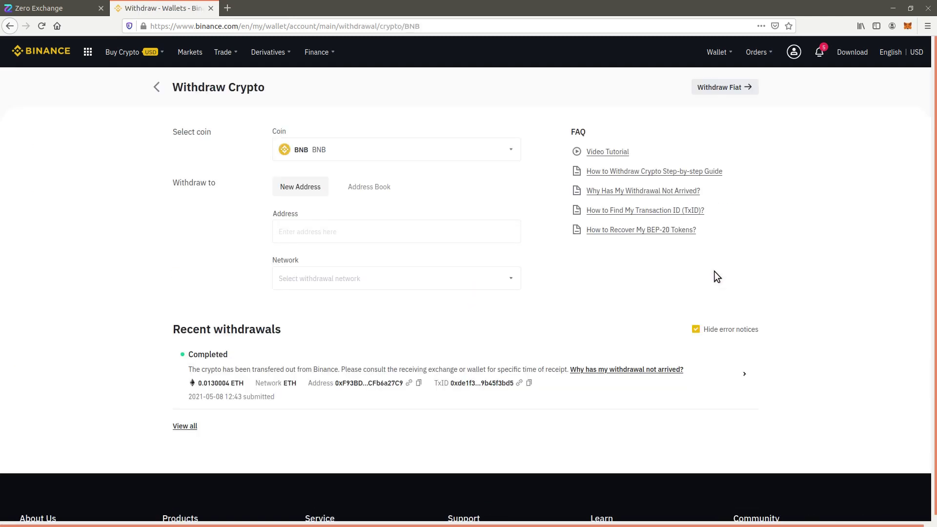
Step: Switch MetaMask to the Smart Chain network and copy the wallet address
left_click(908, 26)
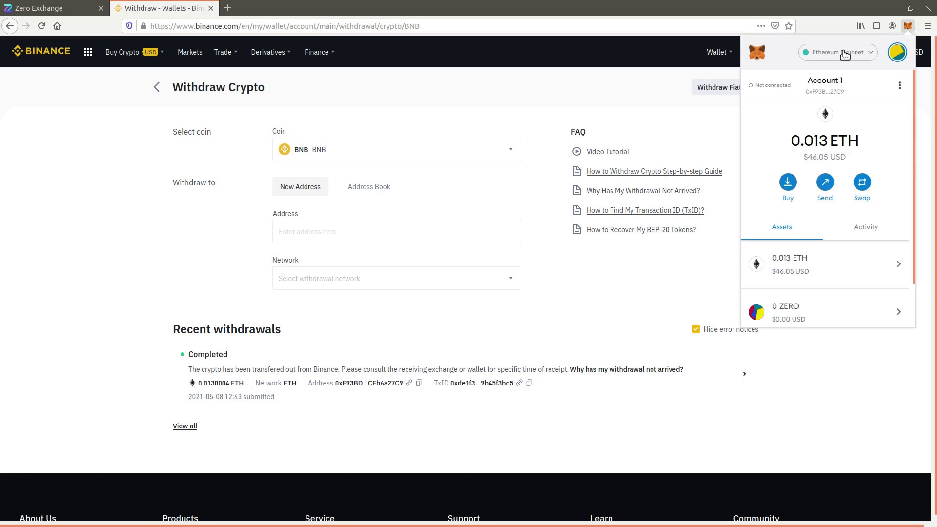
left_click(845, 53)
left_click(830, 257)
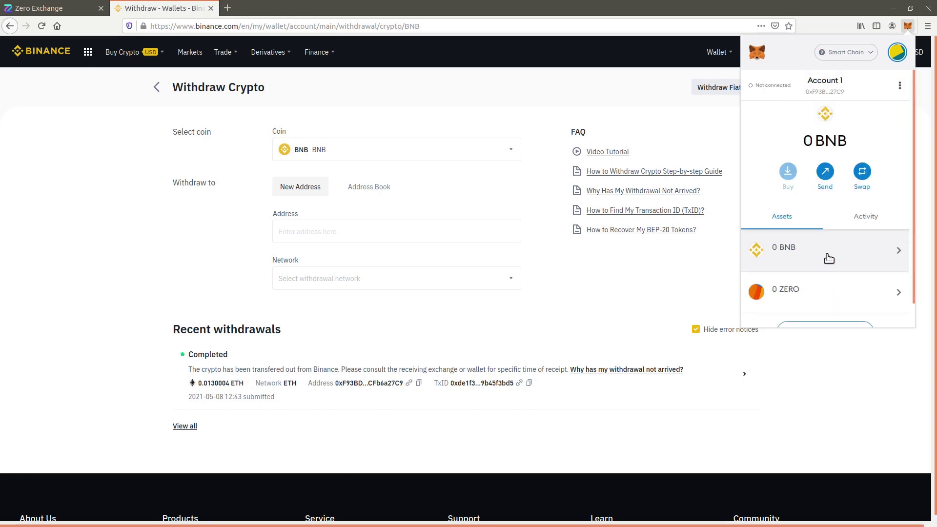
left_click(828, 89)
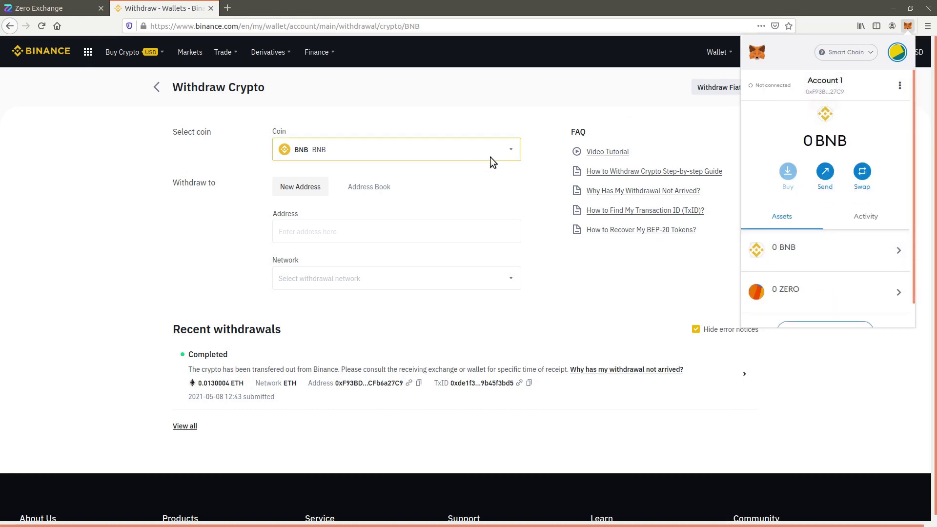
Step: Paste the wallet address, withdraw the MAX 0.10992702 BNB, and submit
left_click(343, 229)
key("ctrl+v")
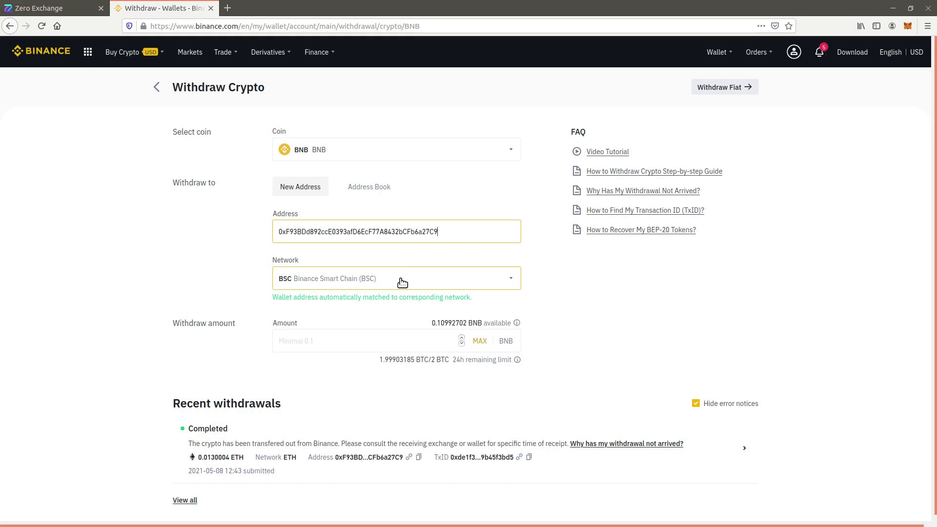
left_click(479, 341)
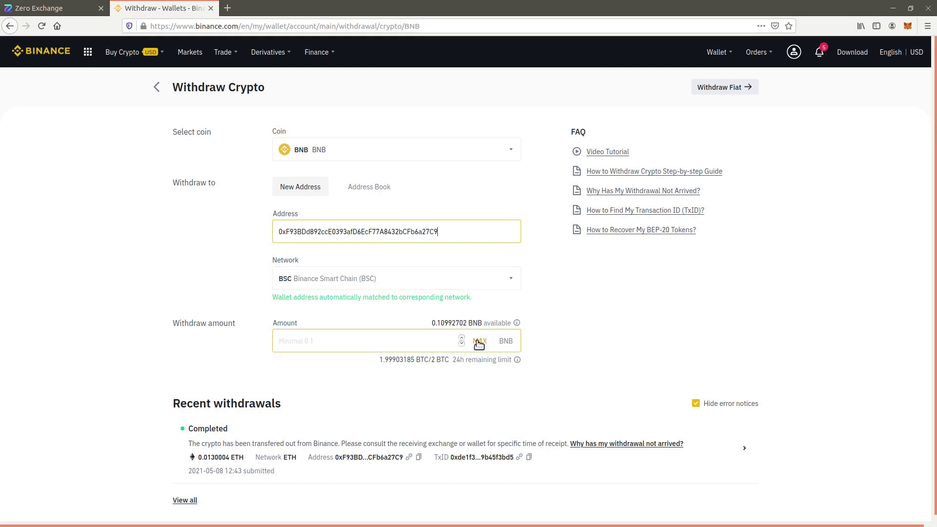
left_click(479, 396)
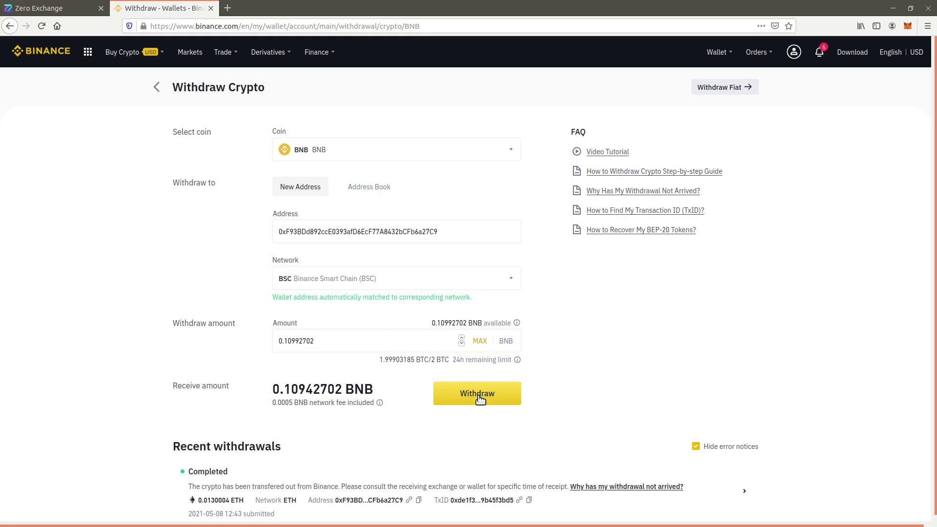
Step: Accept the BSC network warning and complete e-mail and Google verification to submit the withdrawal
left_click(534, 349)
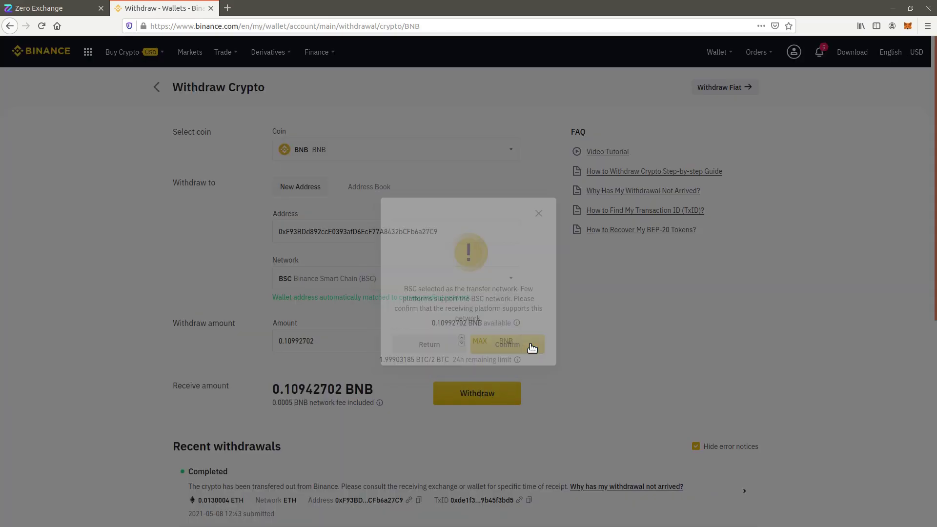
left_click(532, 348)
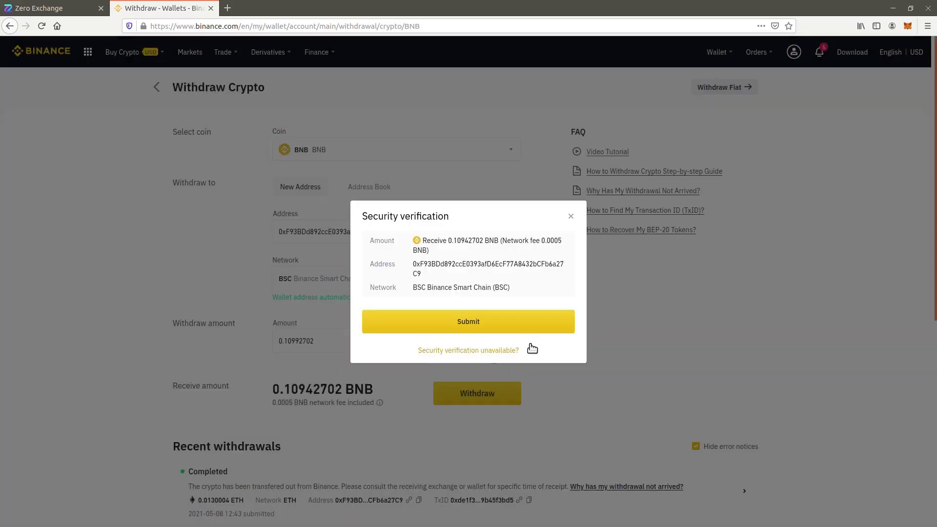
left_click(542, 277)
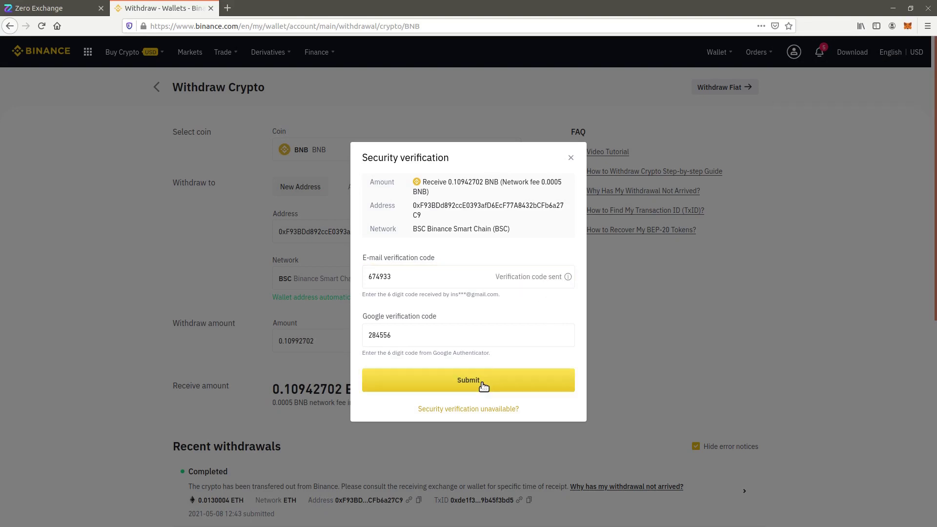
left_click(484, 385)
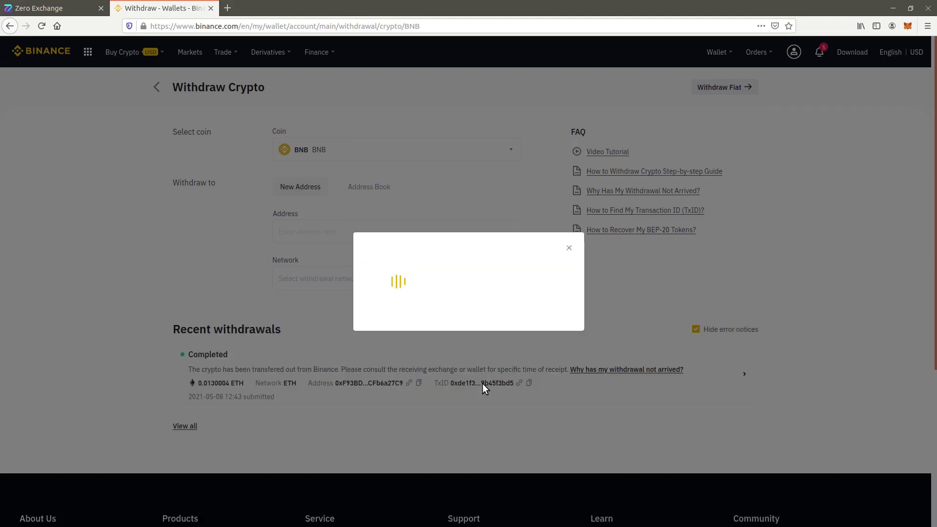
left_click(481, 372)
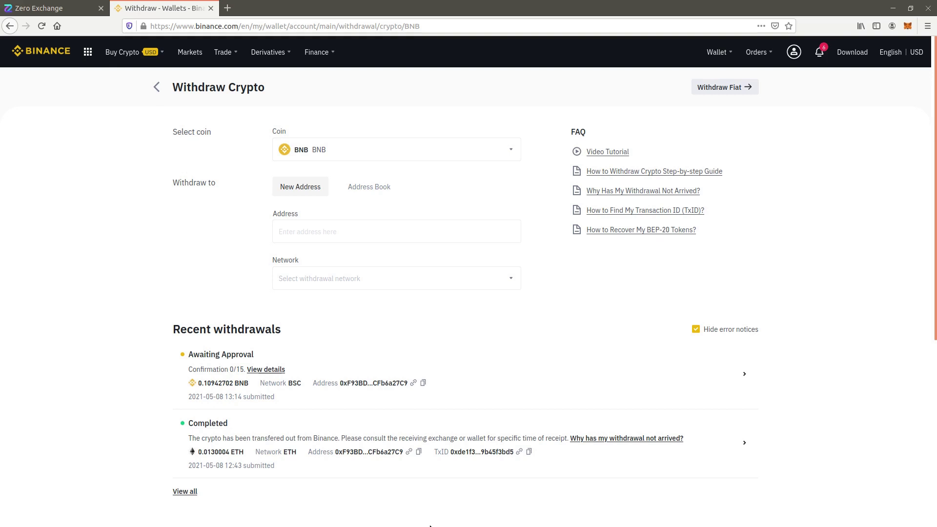
Step: Review the 0.10942702 BNB withdrawal details and confirm the BNB arrived in MetaMask
left_click(266, 370)
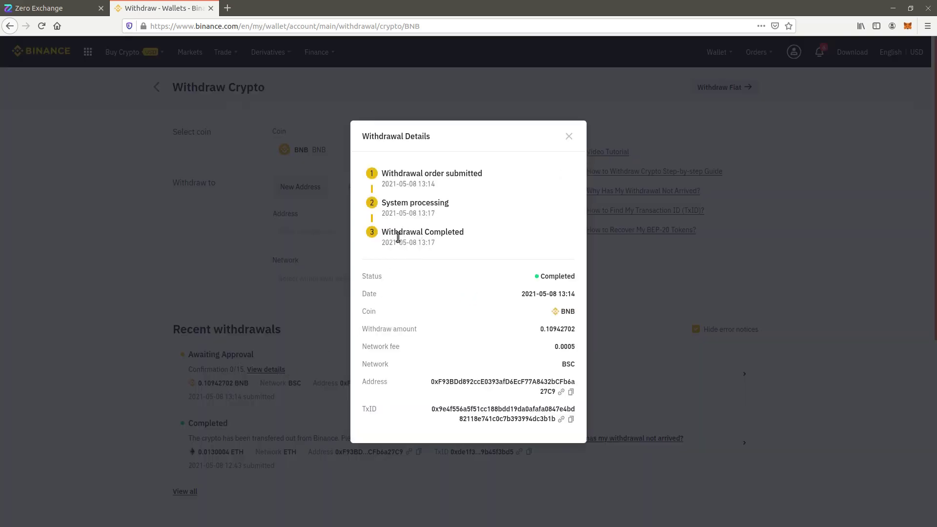
left_click(569, 136)
left_click(908, 27)
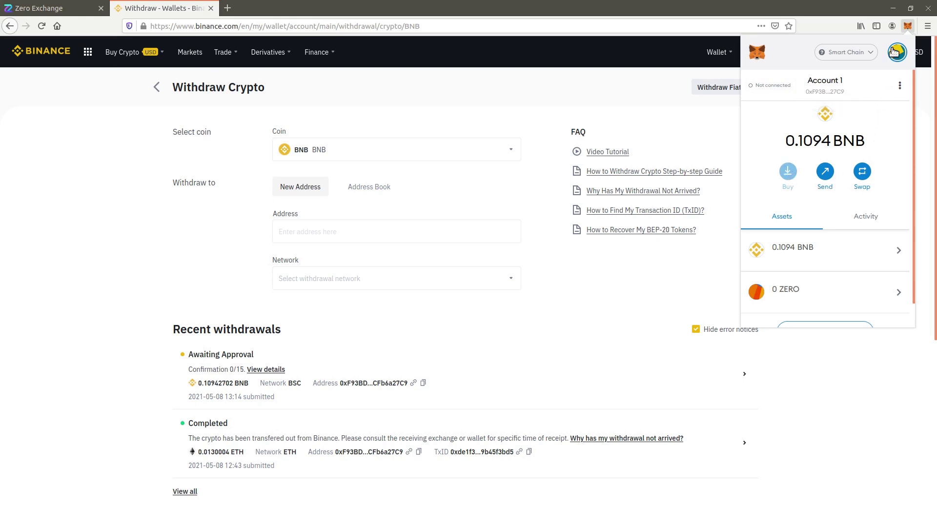
left_click(908, 26)
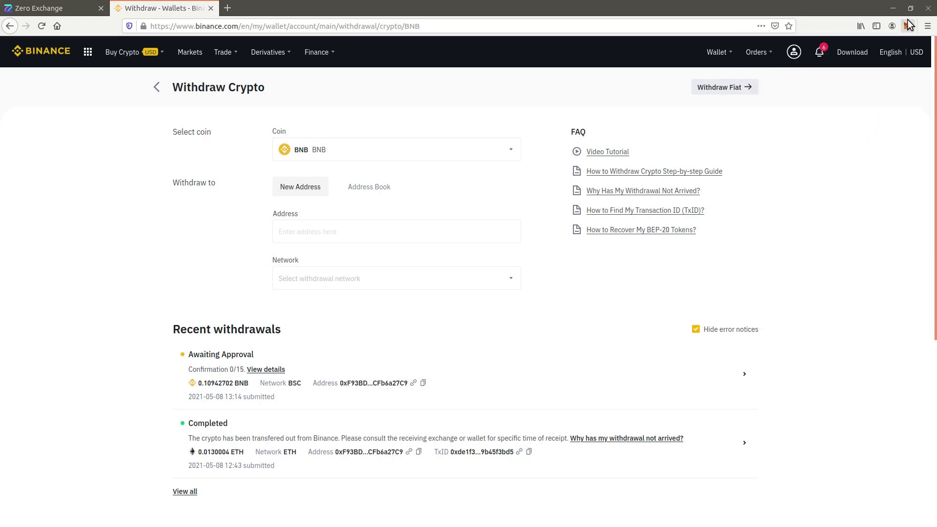
Step: Launch the Zero Exchange app and go to its swap page
left_click(77, 9)
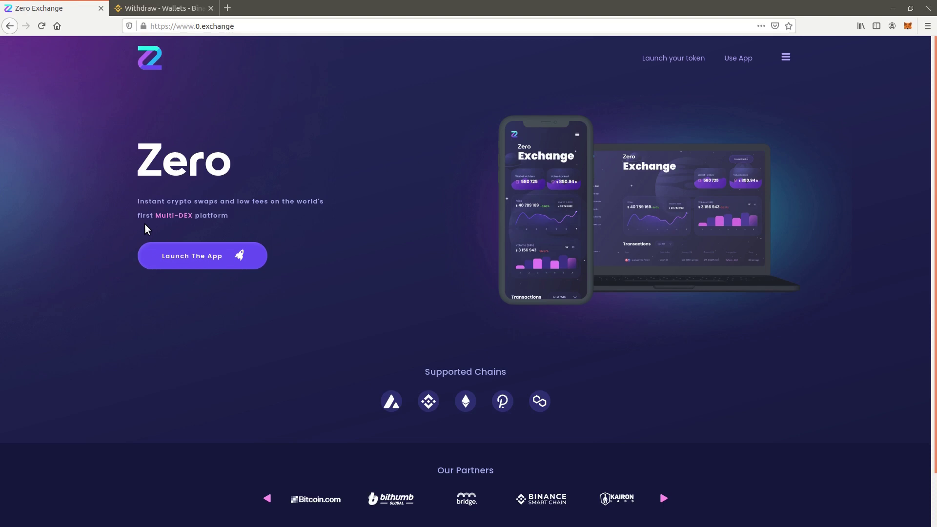
left_click(181, 254)
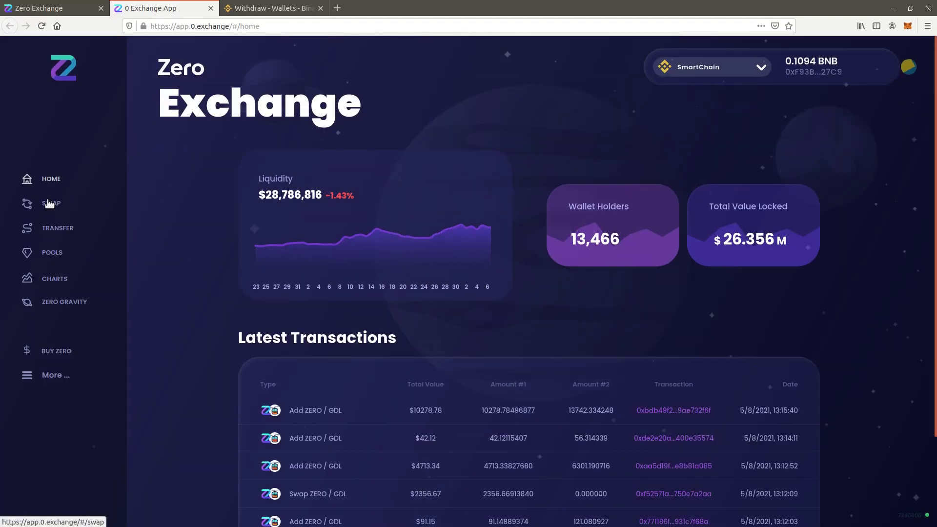
left_click(49, 203)
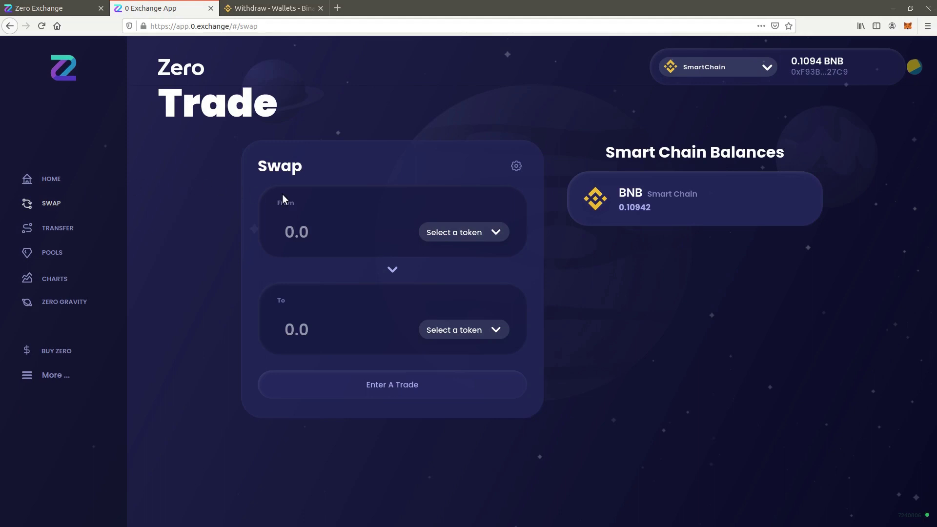
Step: Set up a swap of 0.0194 BNB for ZERO, quoted at 52.9514 ZERO
left_click(480, 232)
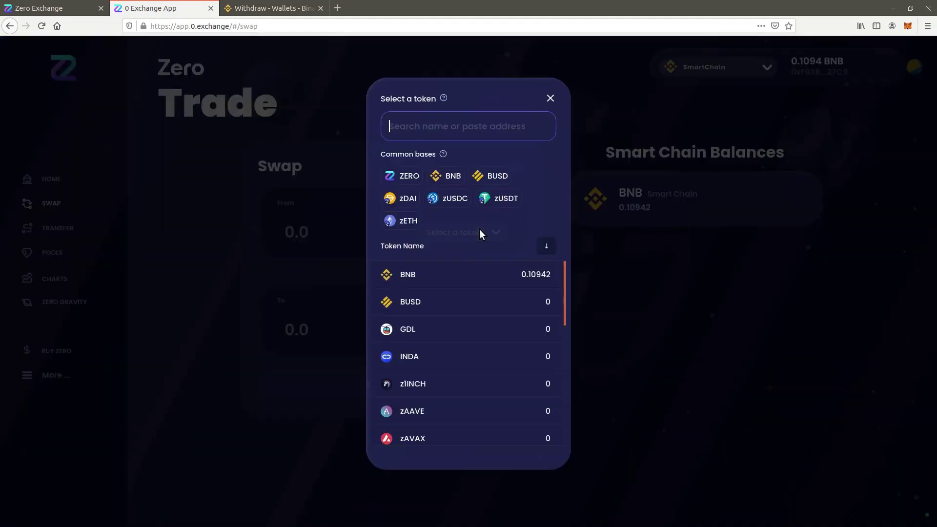
left_click(442, 177)
left_click(313, 233)
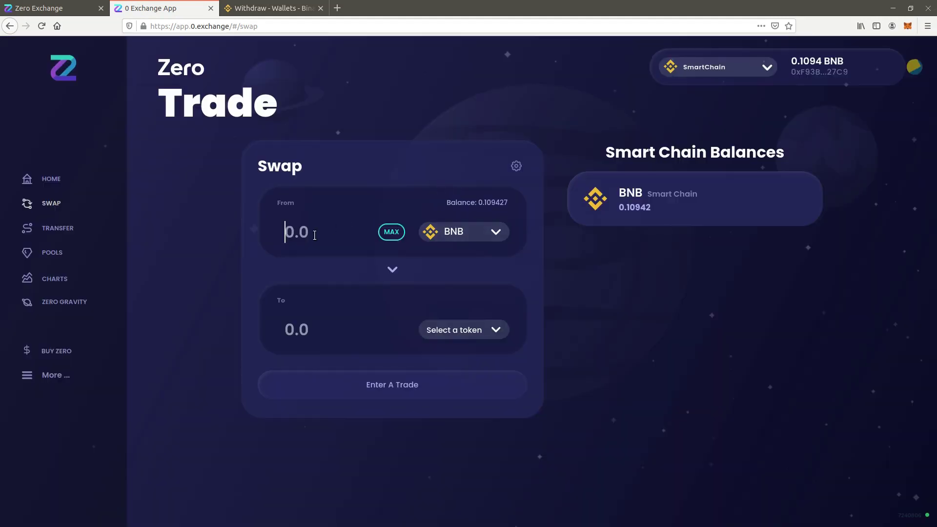
type("0.0194")
left_click(456, 331)
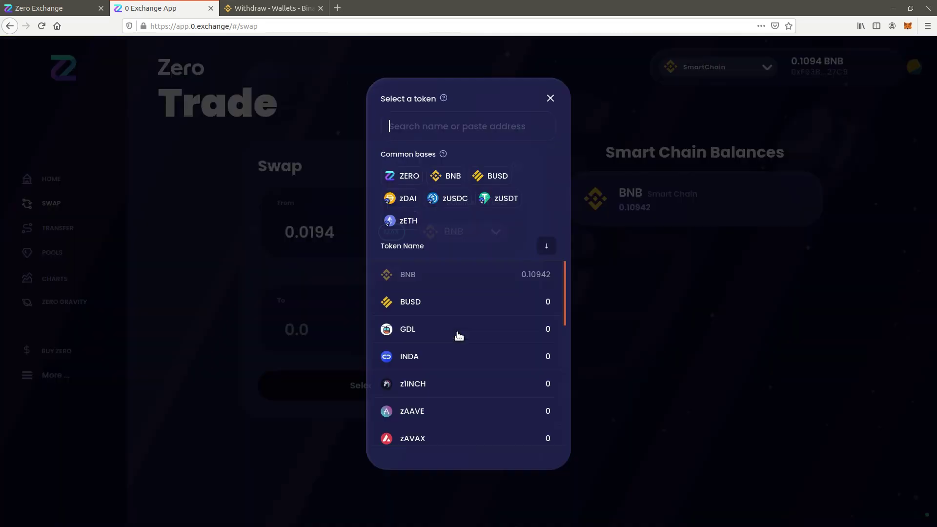
left_click(411, 177)
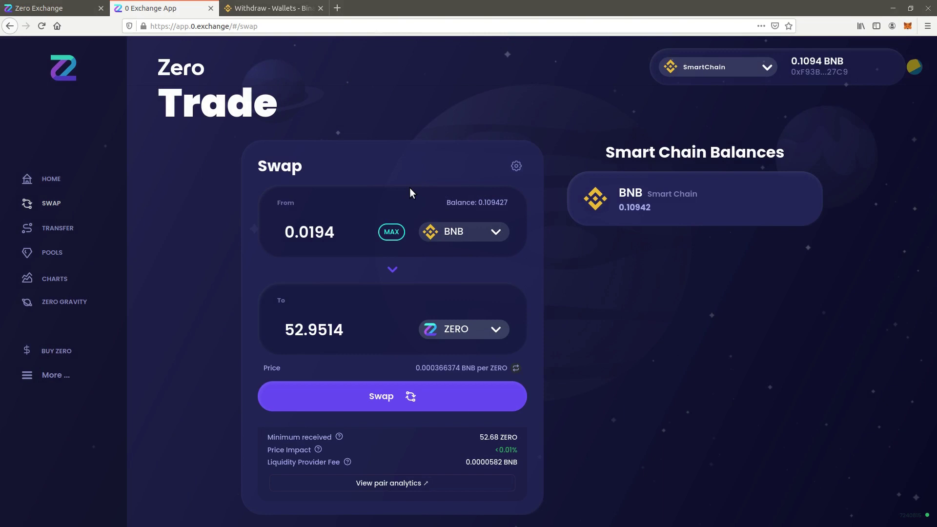
Step: Confirm the 0.0194 BNB to ZERO swap in MetaMask, then check the 0.0894 BNB and ZERO balances
left_click(380, 396)
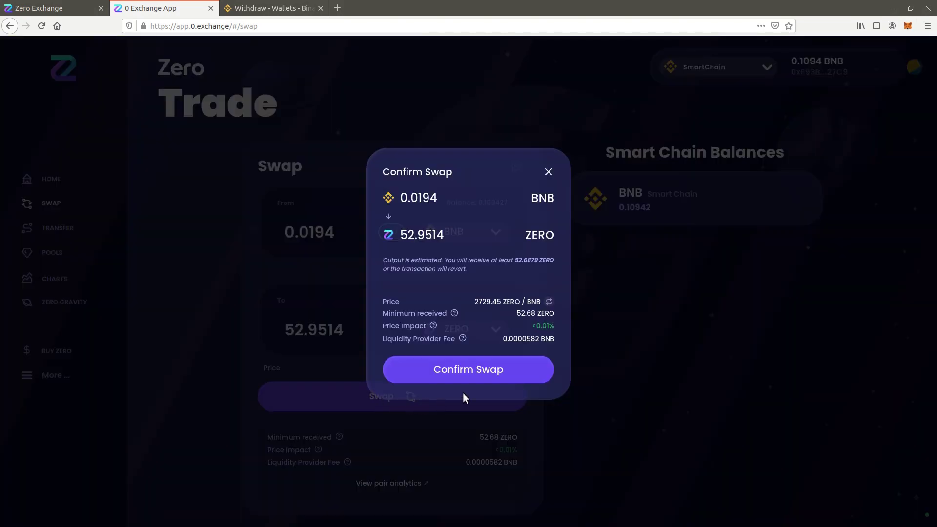
left_click(487, 370)
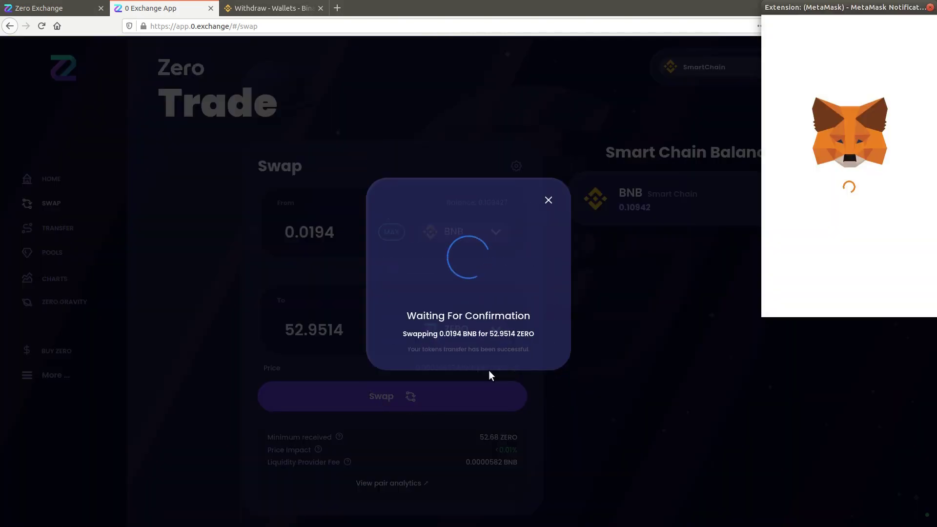
left_click(896, 303)
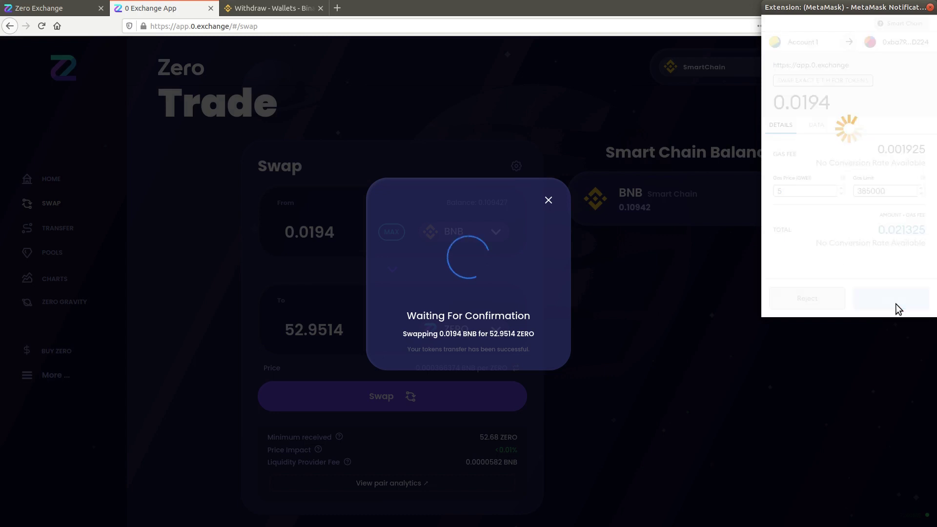
left_click(503, 397)
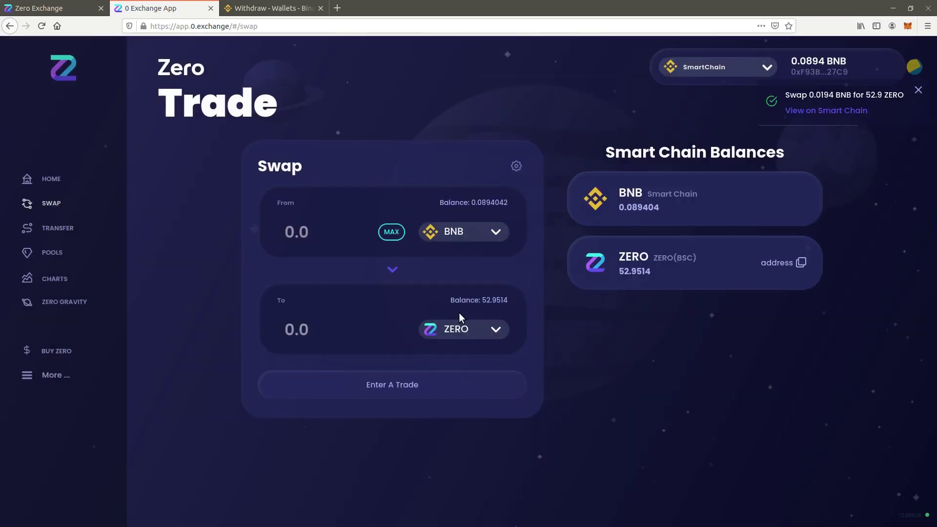
left_click(908, 26)
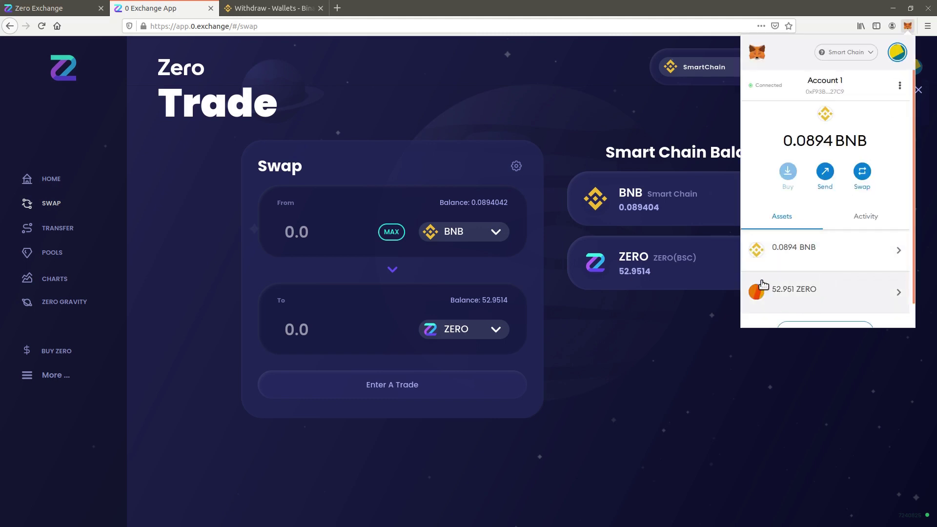
left_click(908, 26)
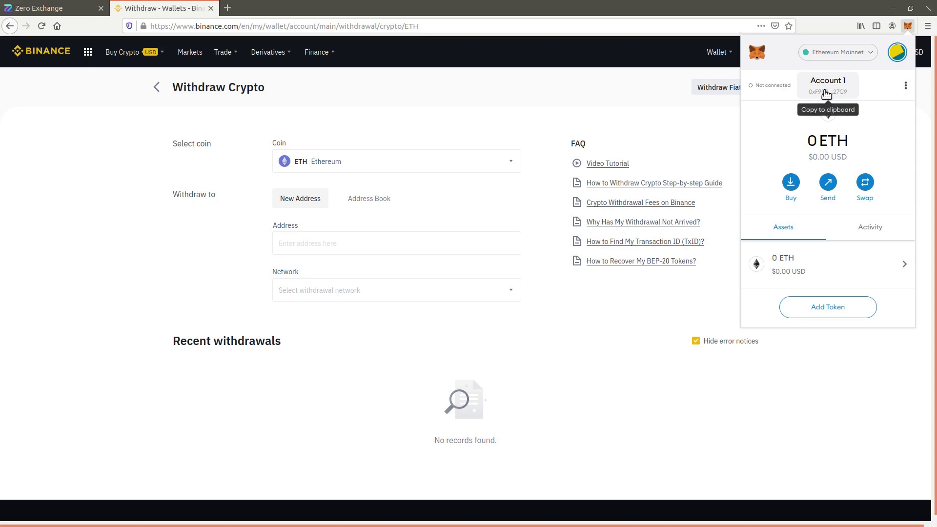
Step: Paste the MetaMask address, choose the ETH network, and set the MAX 0.01600040 ETH amount
left_click(827, 93)
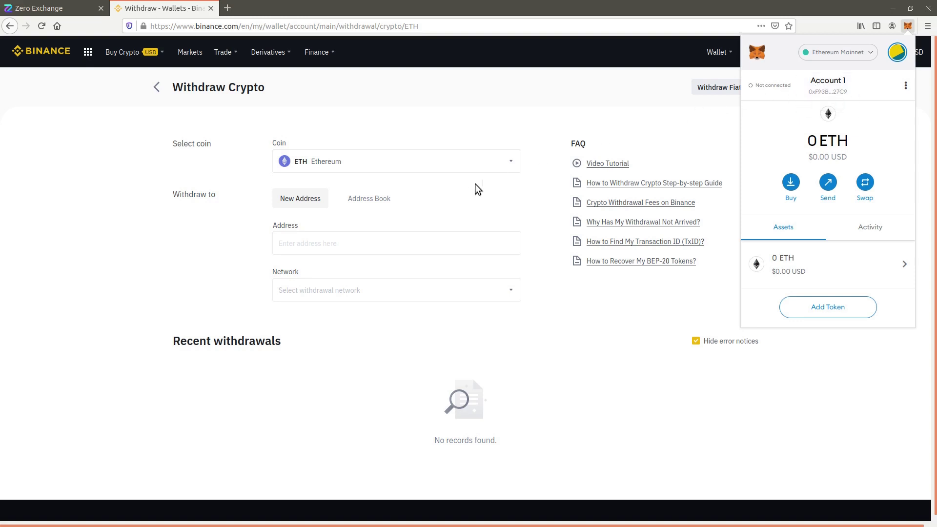
left_click(334, 243)
right_click(334, 243)
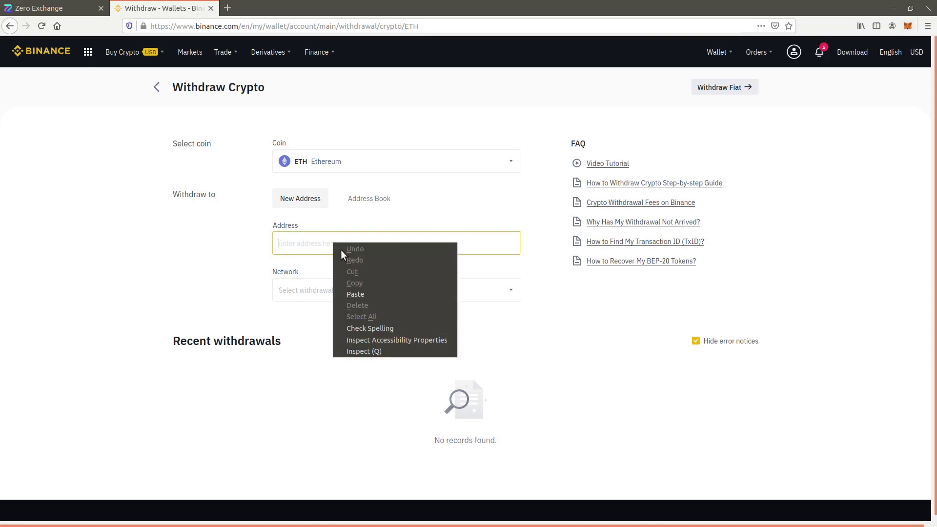
left_click(368, 295)
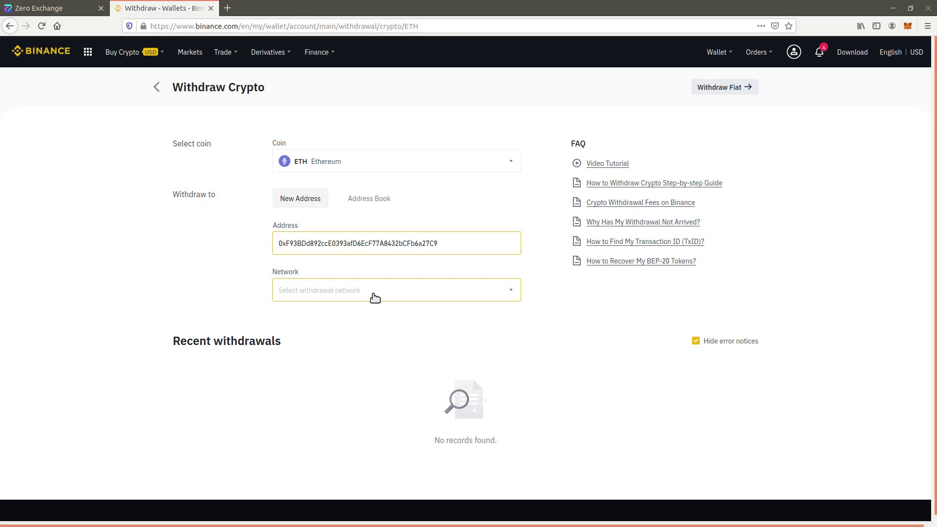
left_click(399, 293)
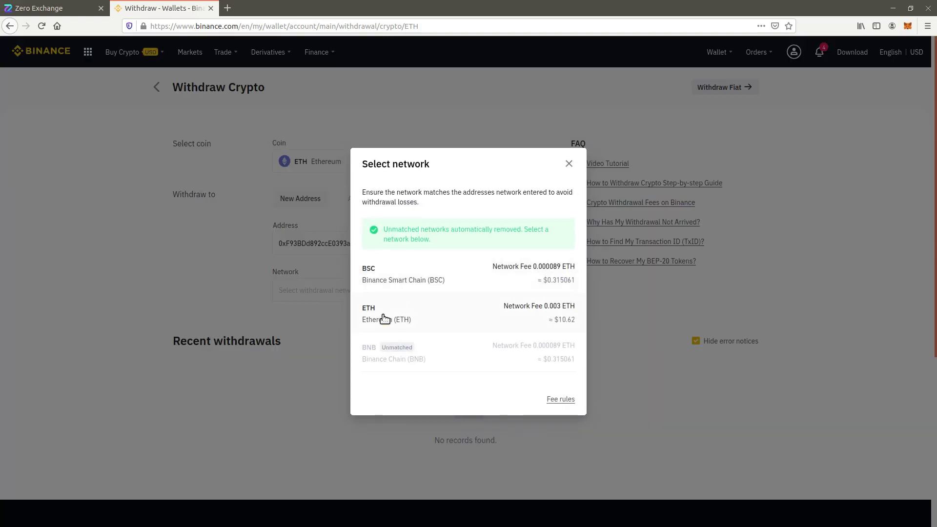
left_click(402, 318)
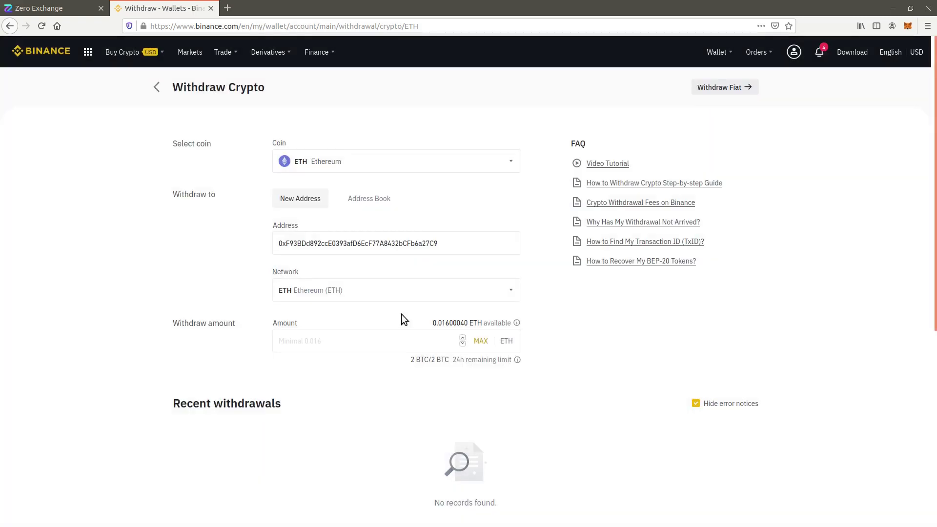
left_click(481, 342)
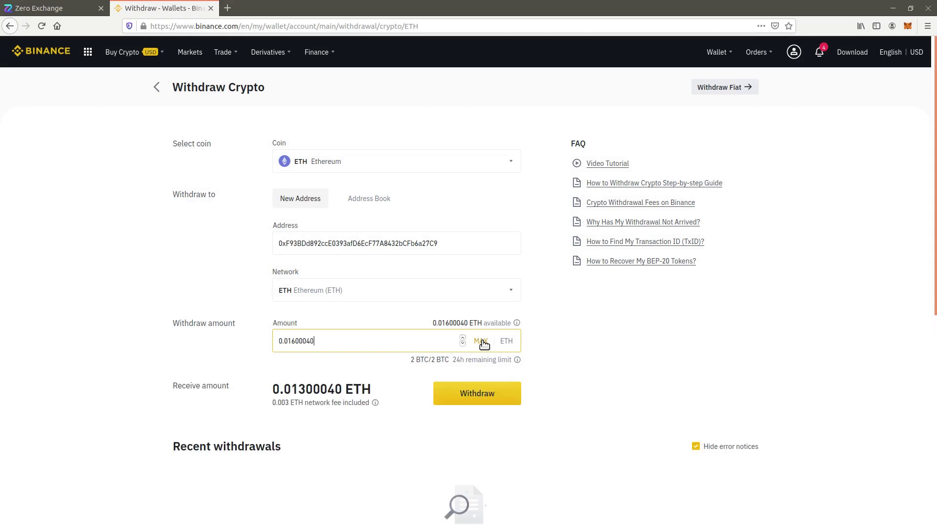
Step: Submit the 0.0130004 ETH withdrawal, review its details, and check the ETH arrived in MetaMask
left_click(487, 393)
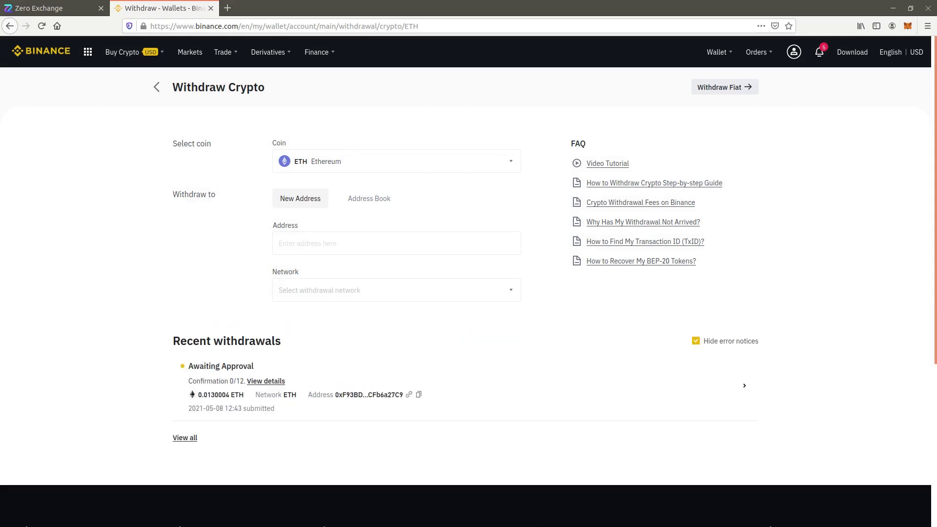
left_click(274, 382)
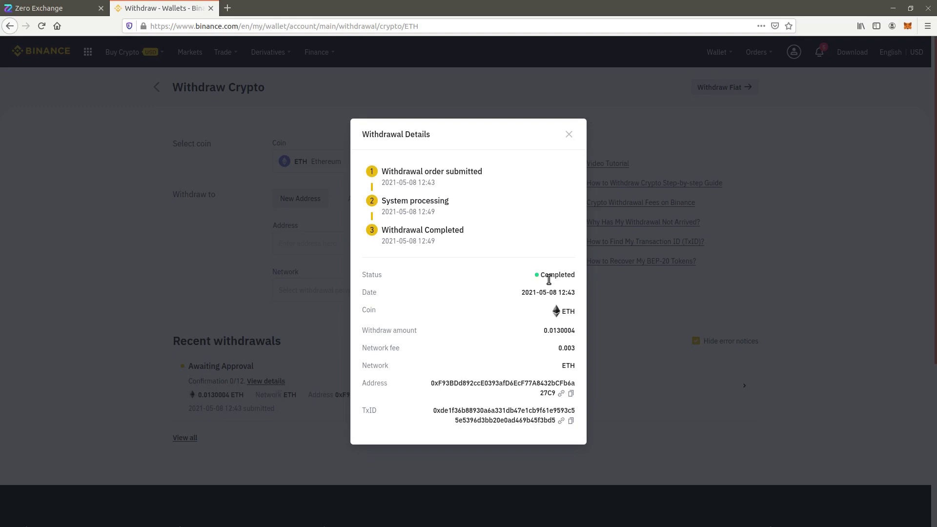
left_click(571, 136)
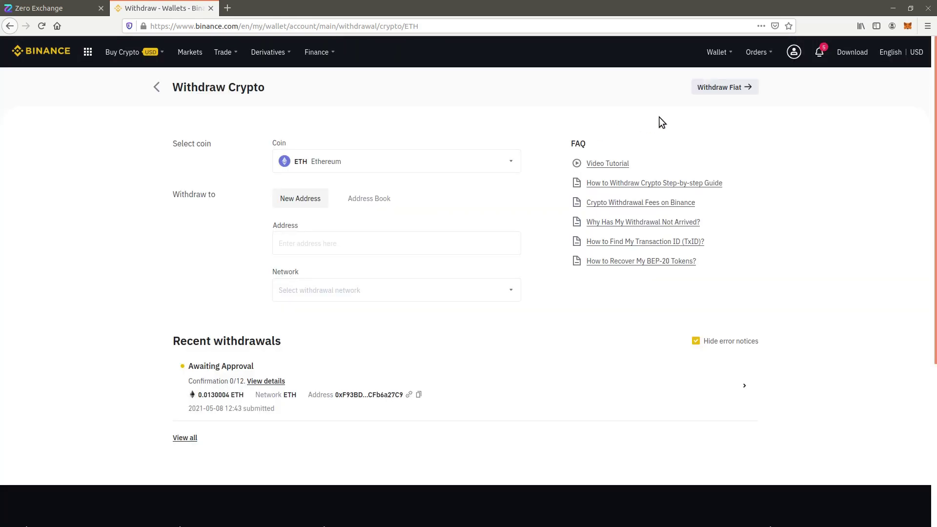
left_click(908, 25)
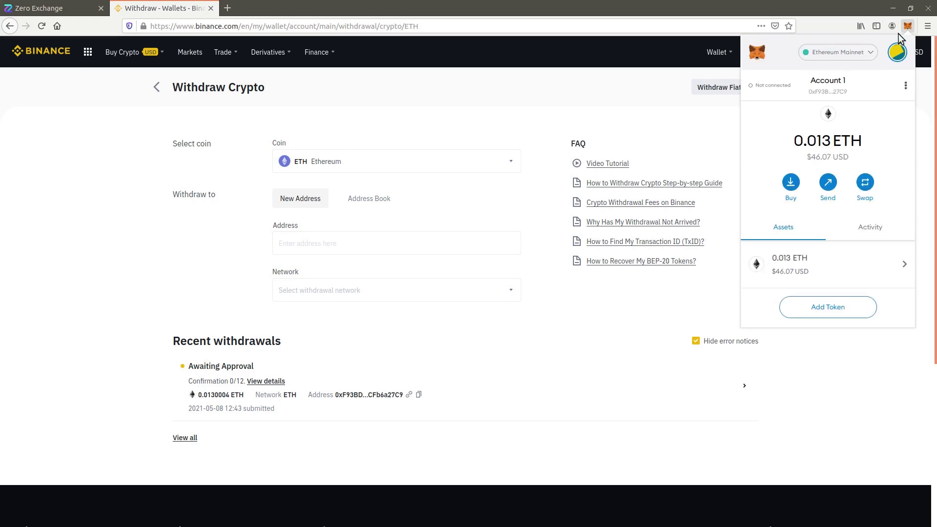
left_click(908, 25)
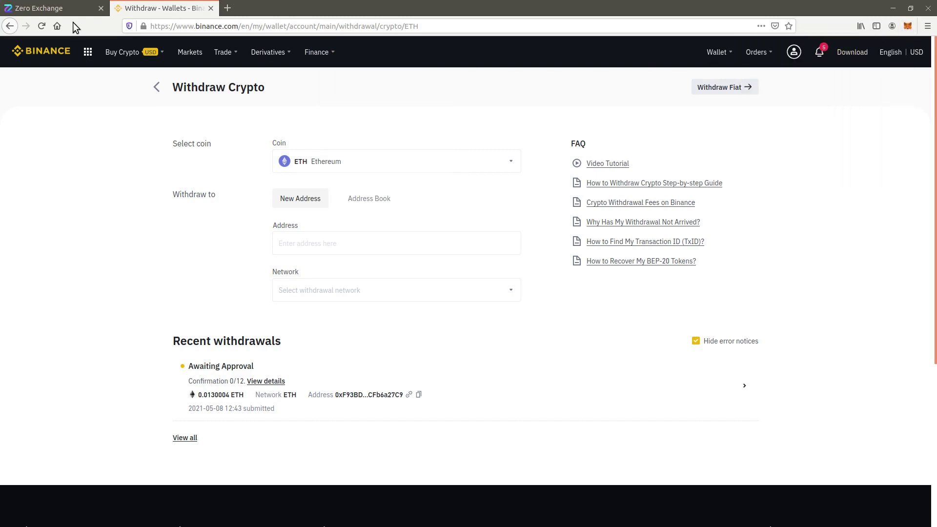
Step: Launch the Zero Exchange app and open its SWAP page with 0.013 ETH available on Ethereum
left_click(63, 7)
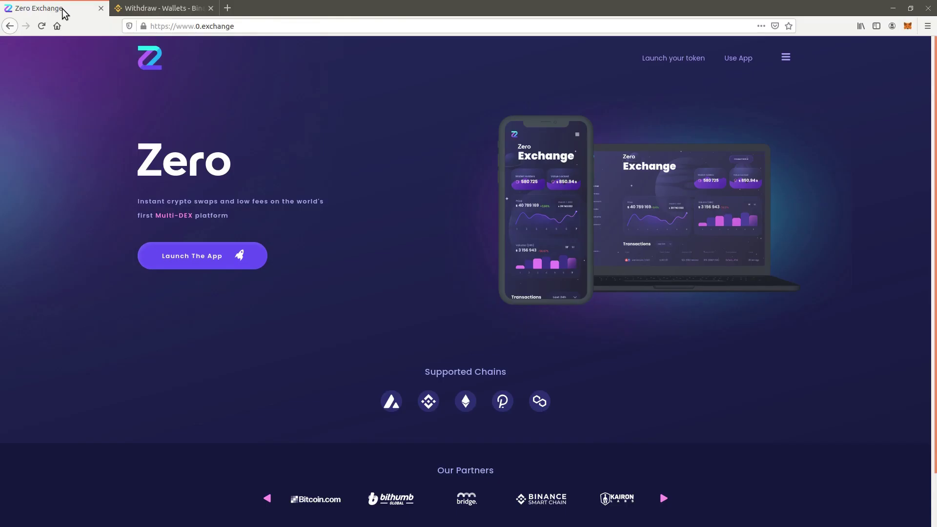
left_click(201, 259)
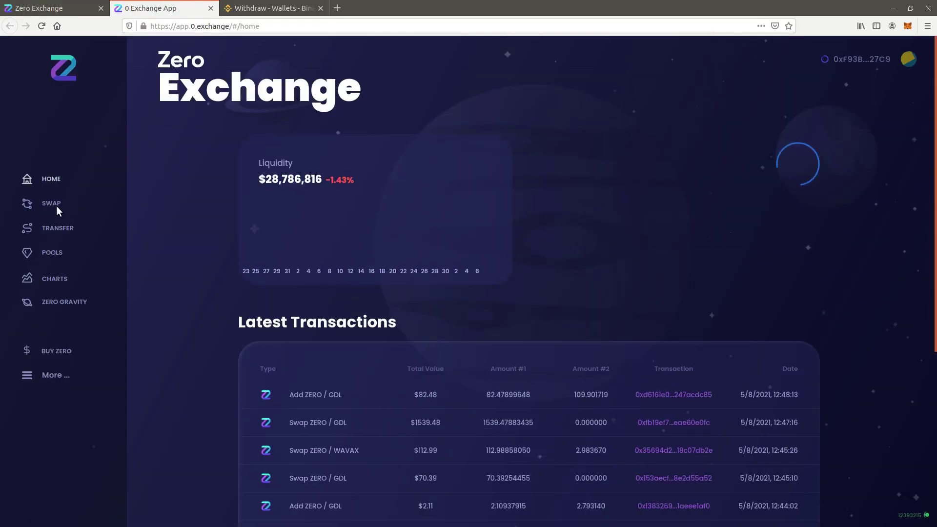
left_click(52, 205)
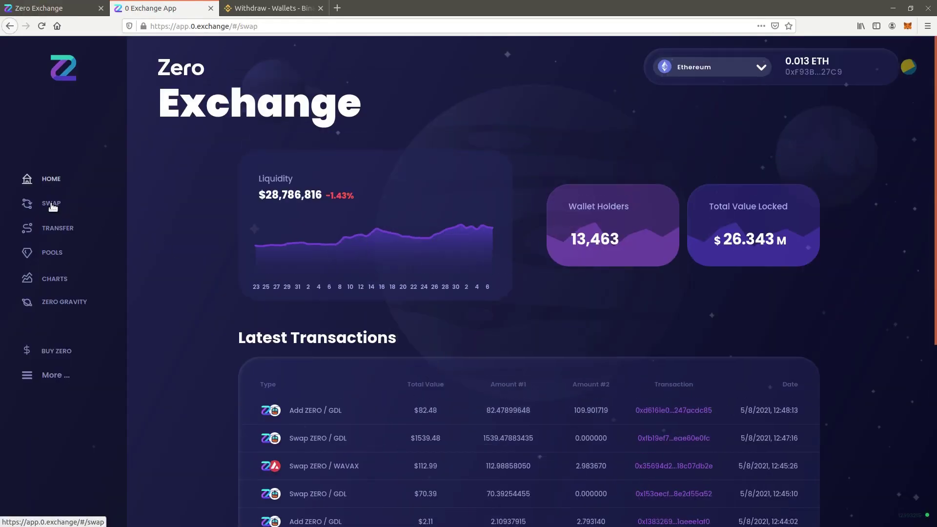